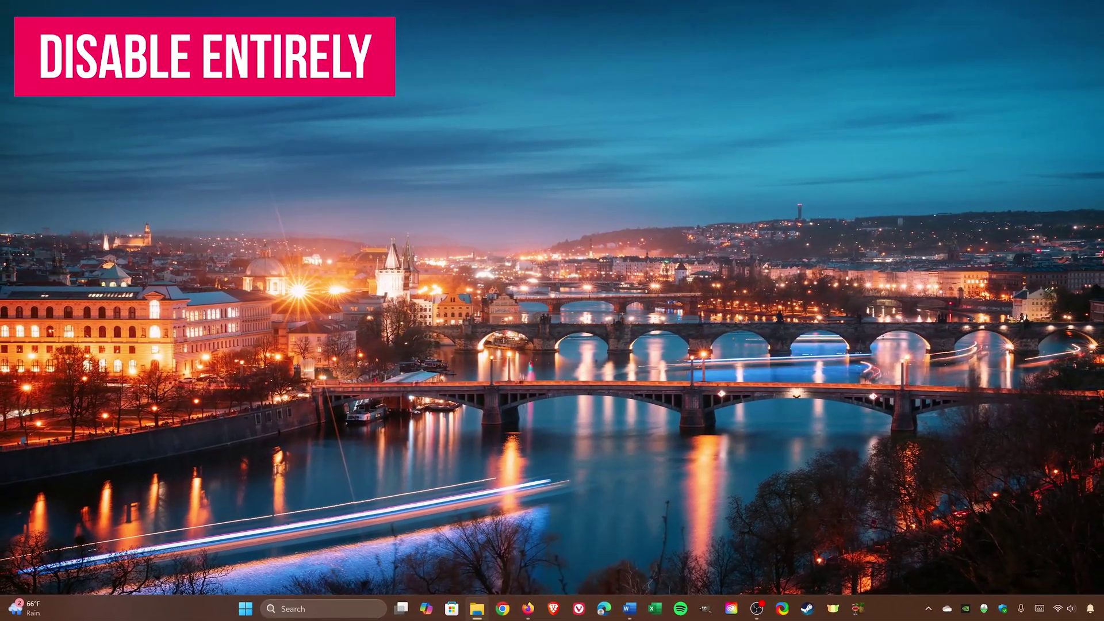
Step: Open the Windows Settings app with Win+I, after closing the Win+X menu
right_click(247, 612)
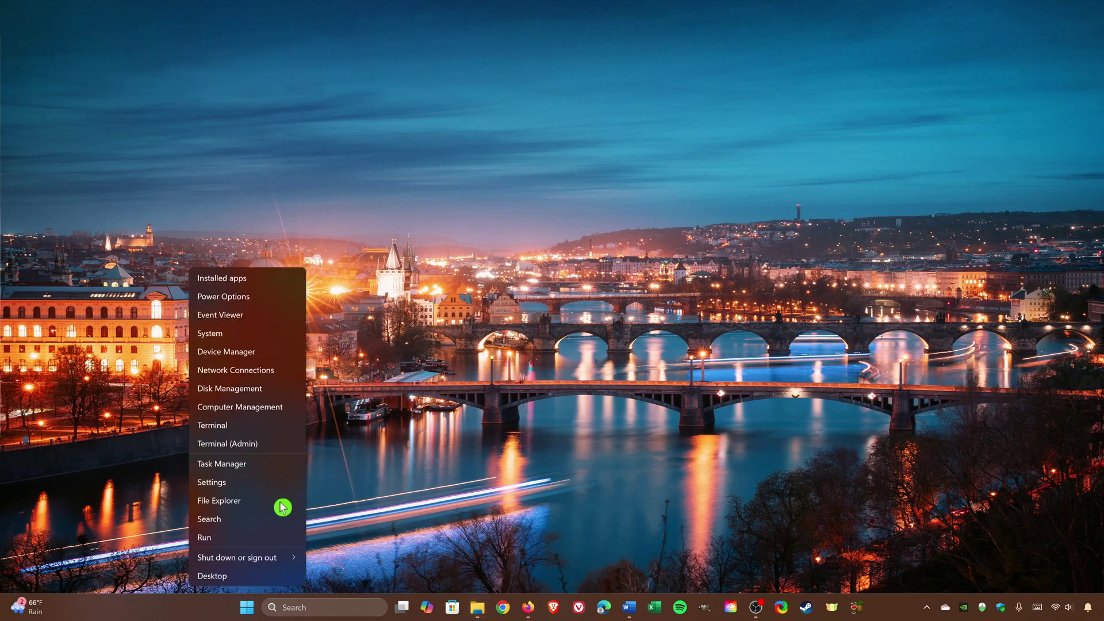
left_click(409, 551)
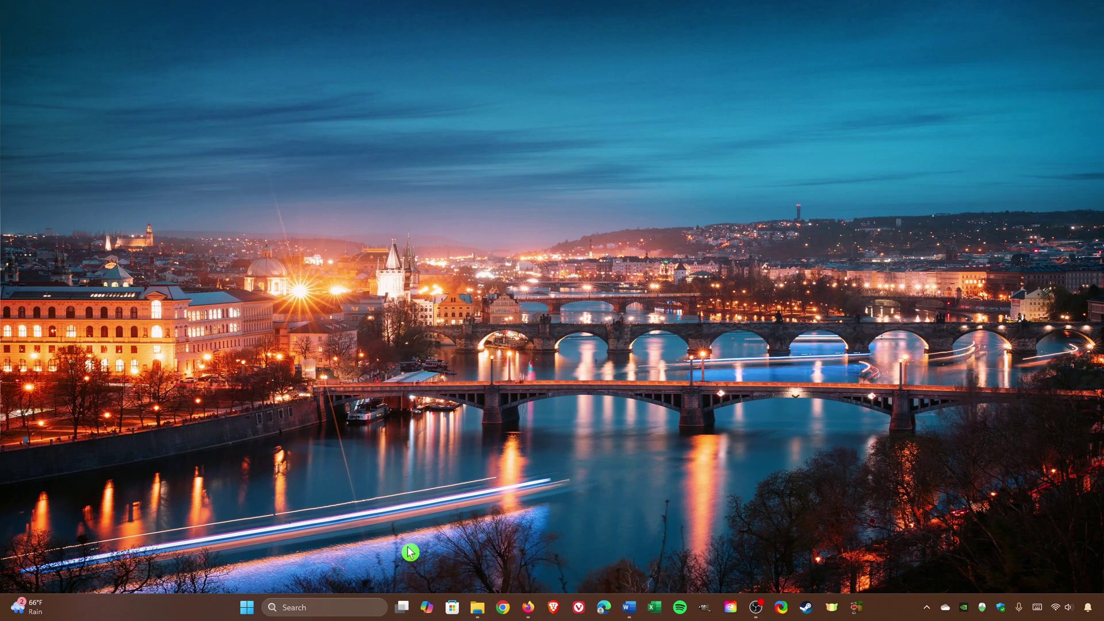
key("super+i")
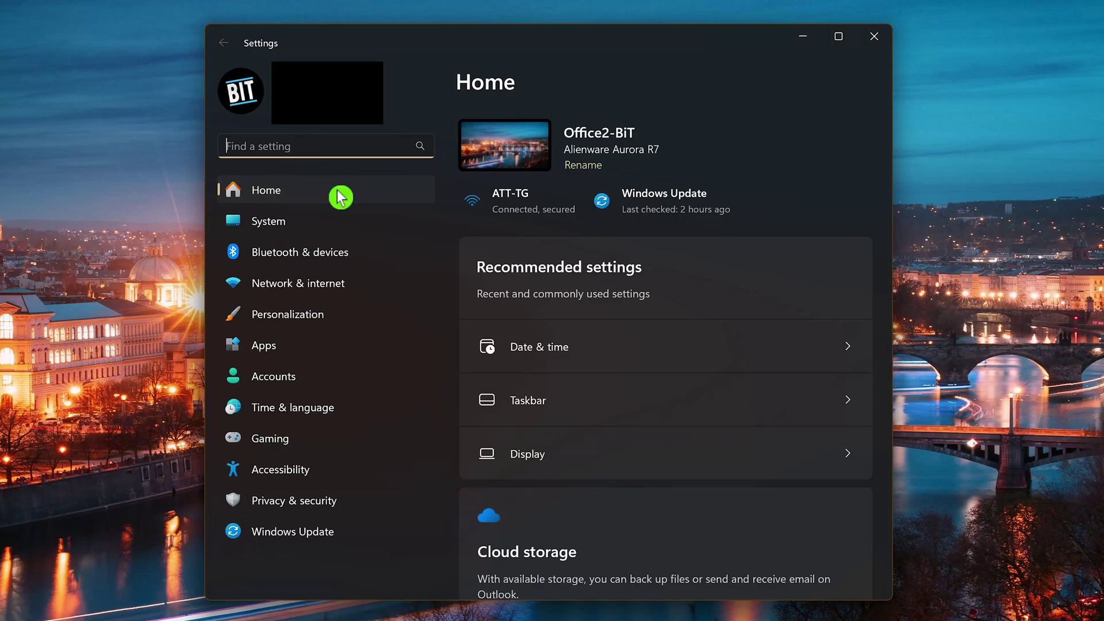
Step: Switch device-wide Location services off under Privacy & security › Location and confirm Turn off
left_click(347, 511)
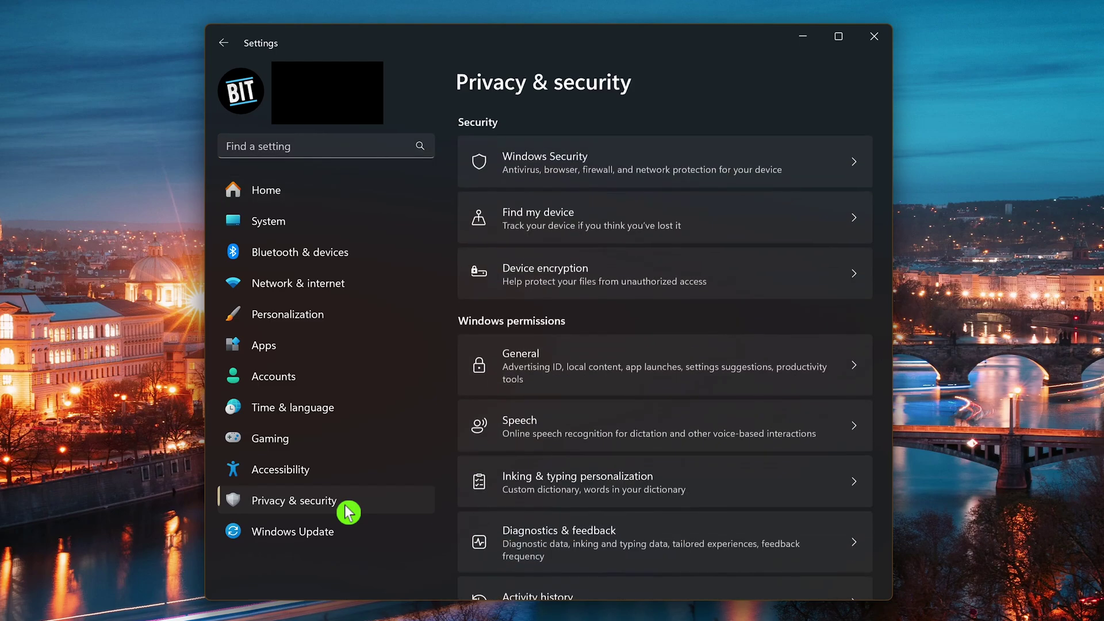
scroll(700, 458, "down", 3)
scroll(700, 458, "down", 5)
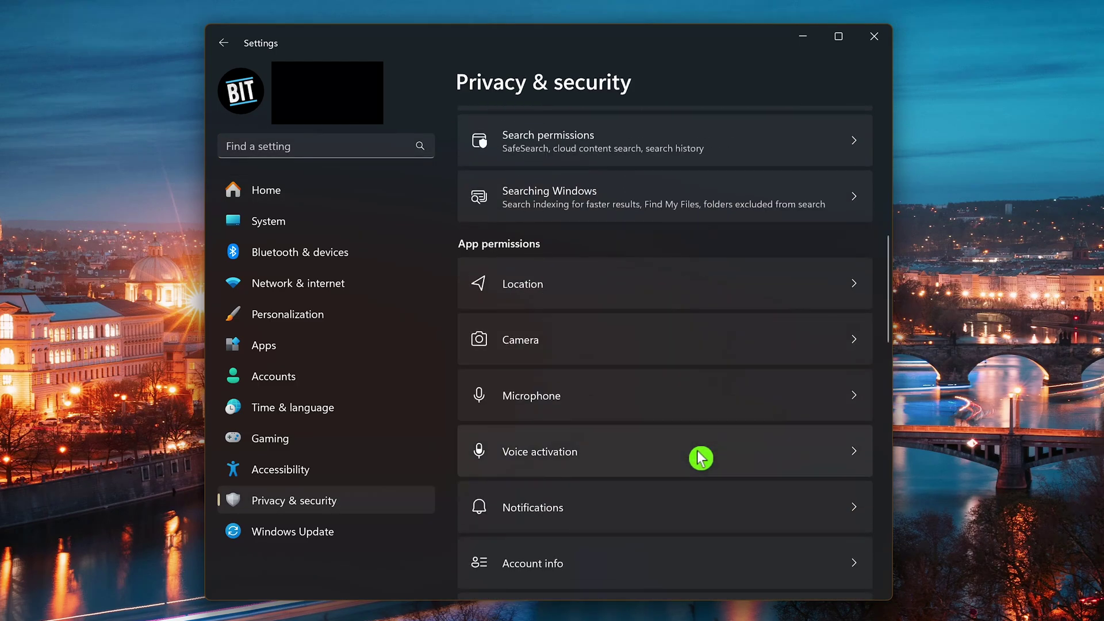
left_click(578, 288)
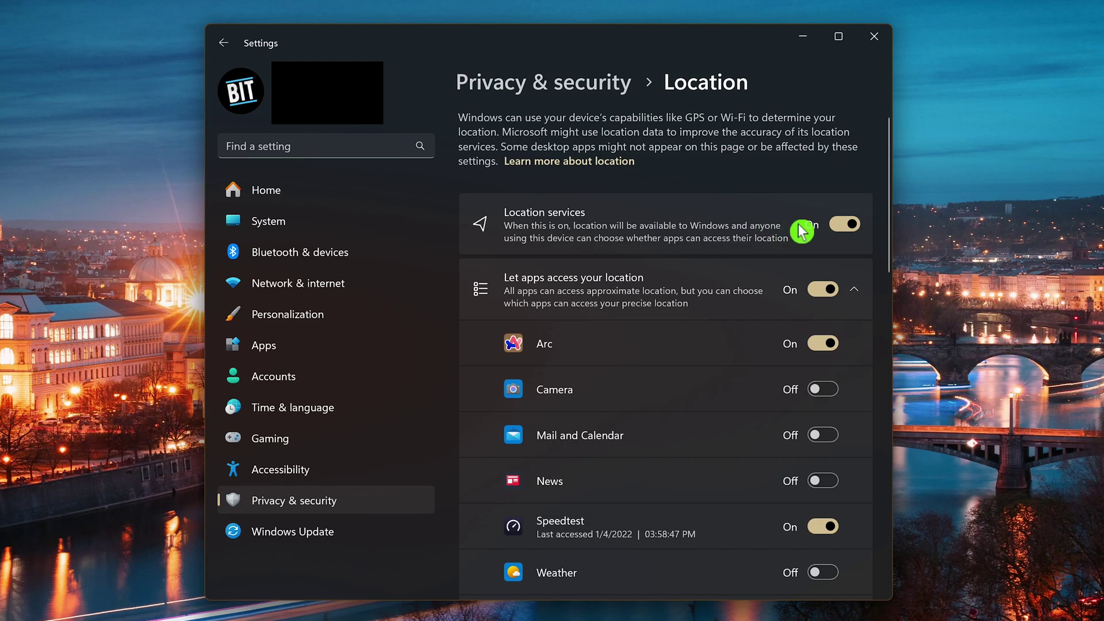
left_click(849, 226)
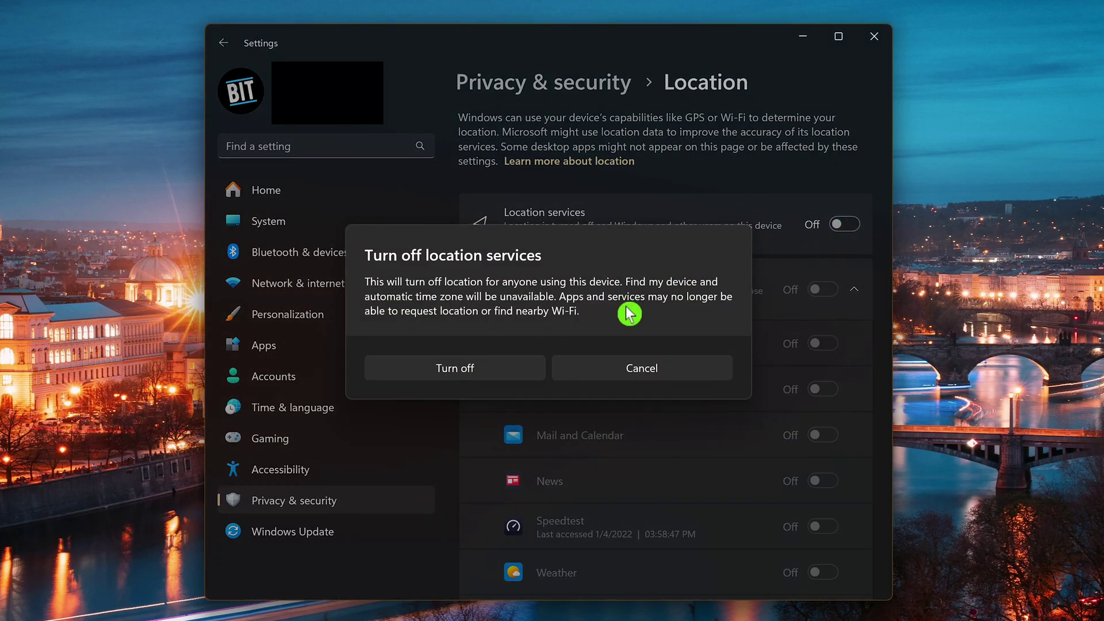
left_click(498, 377)
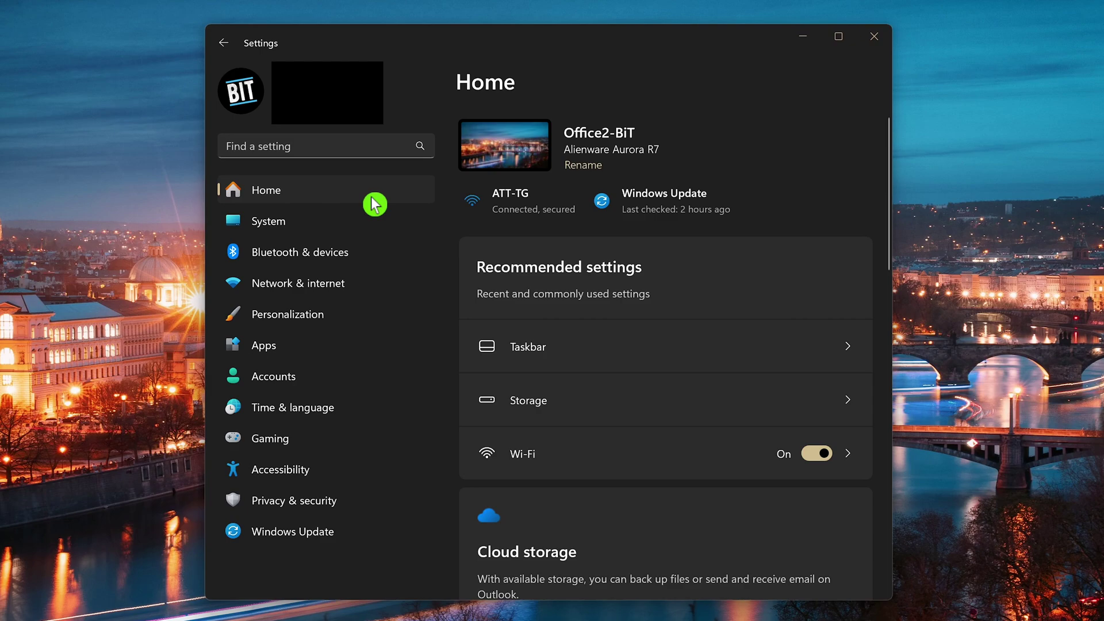
Step: Switch off location access for Arc, Mail and Calendar, News and Weather, keeping Speedtest allowed
left_click(368, 504)
scroll(719, 385, "down", 2)
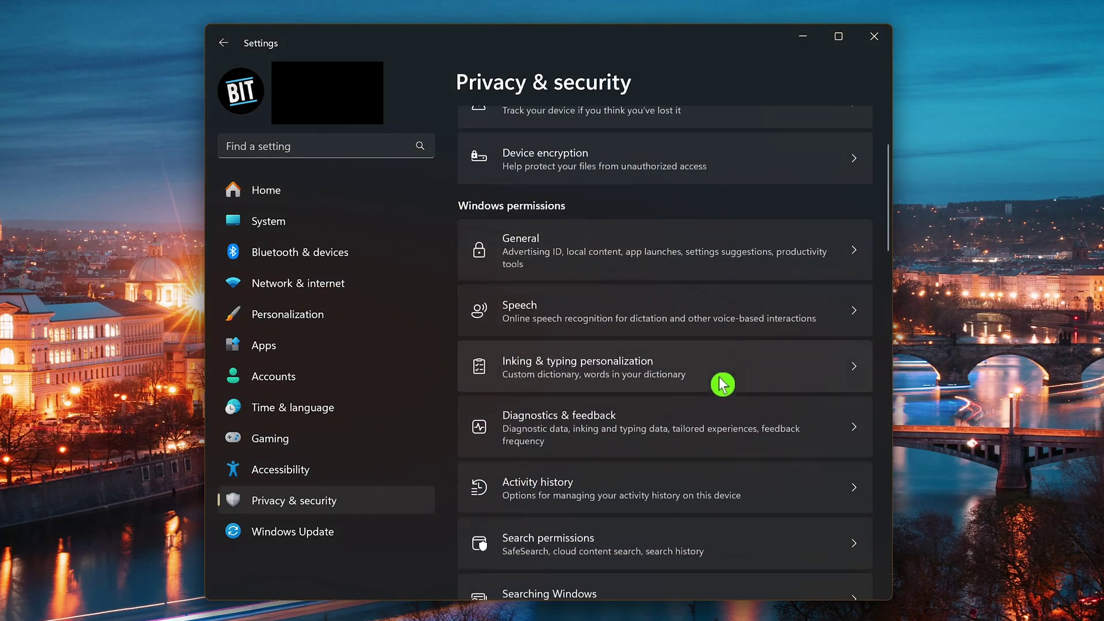
scroll(723, 384, "down", 6)
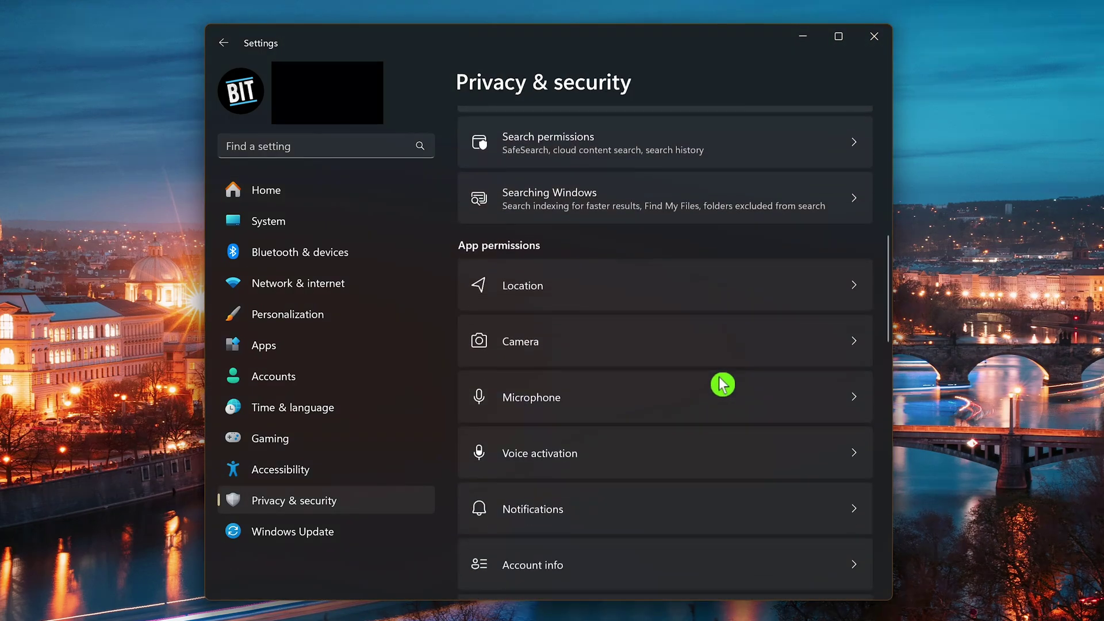
left_click(566, 280)
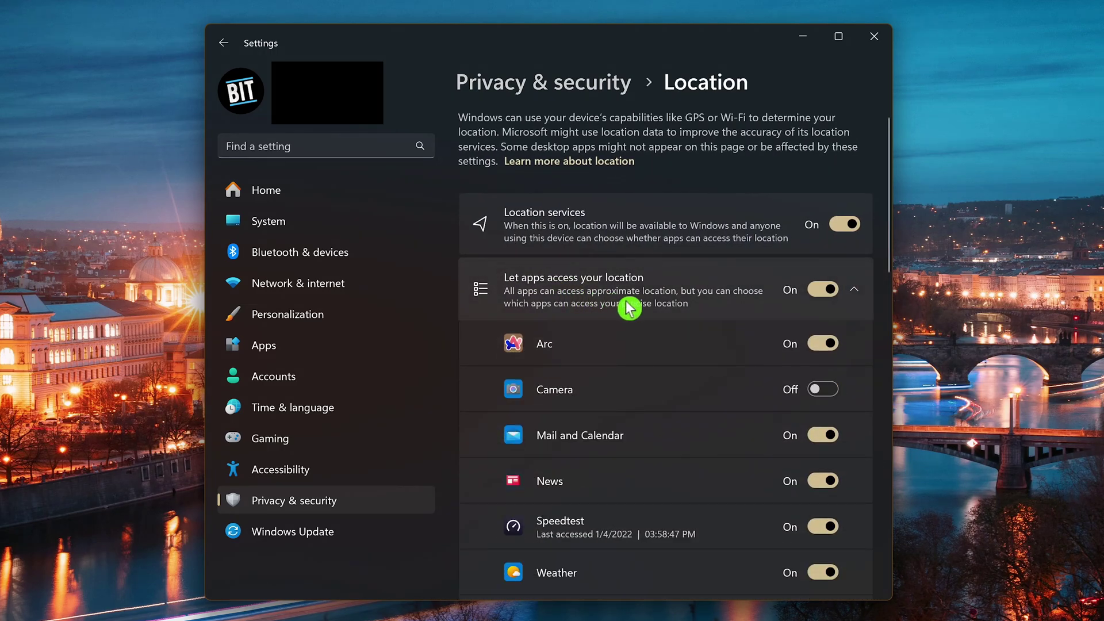
scroll(630, 306, "down", 1)
scroll(632, 309, "down", 1)
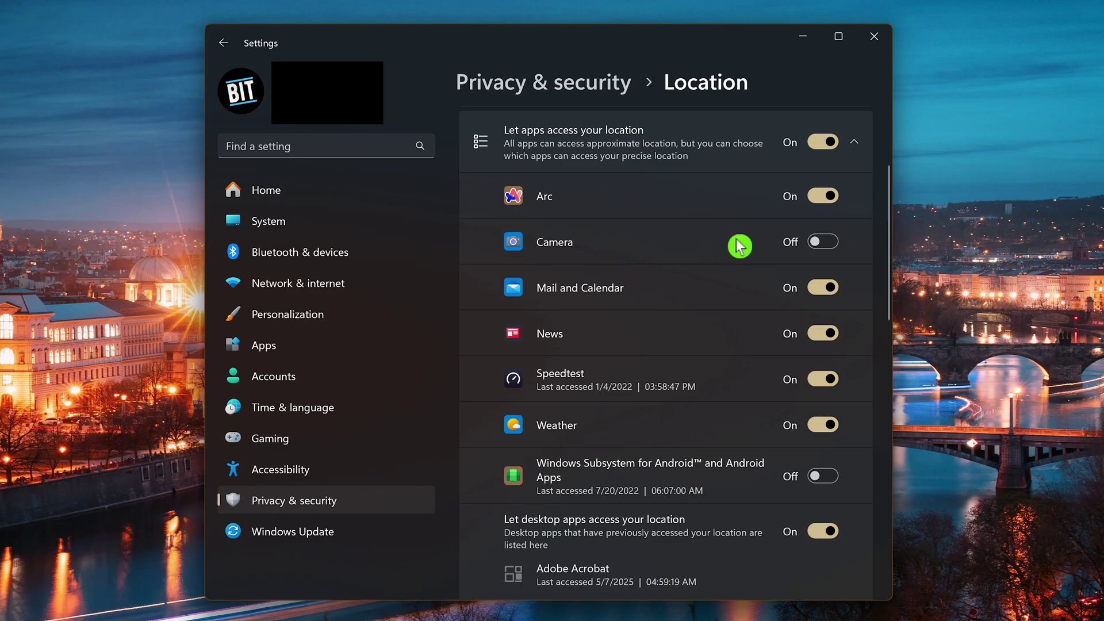
left_click(828, 198)
left_click(829, 291)
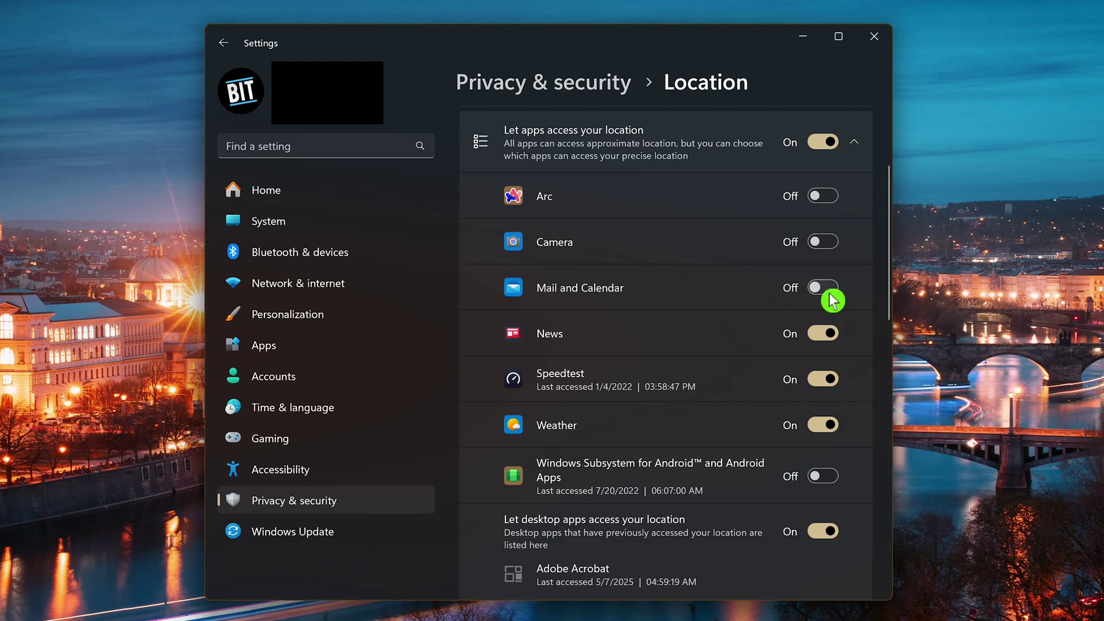
left_click(830, 336)
left_click(826, 428)
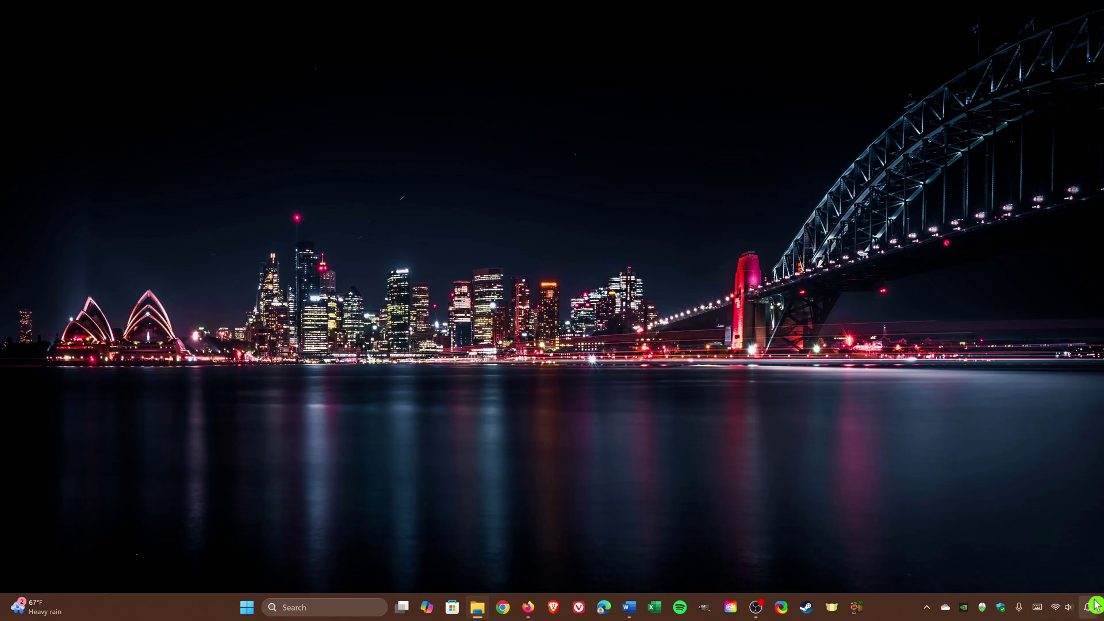
Step: Turn on Airplane mode from Quick Settings, disconnecting Wi-Fi
left_click(1067, 611)
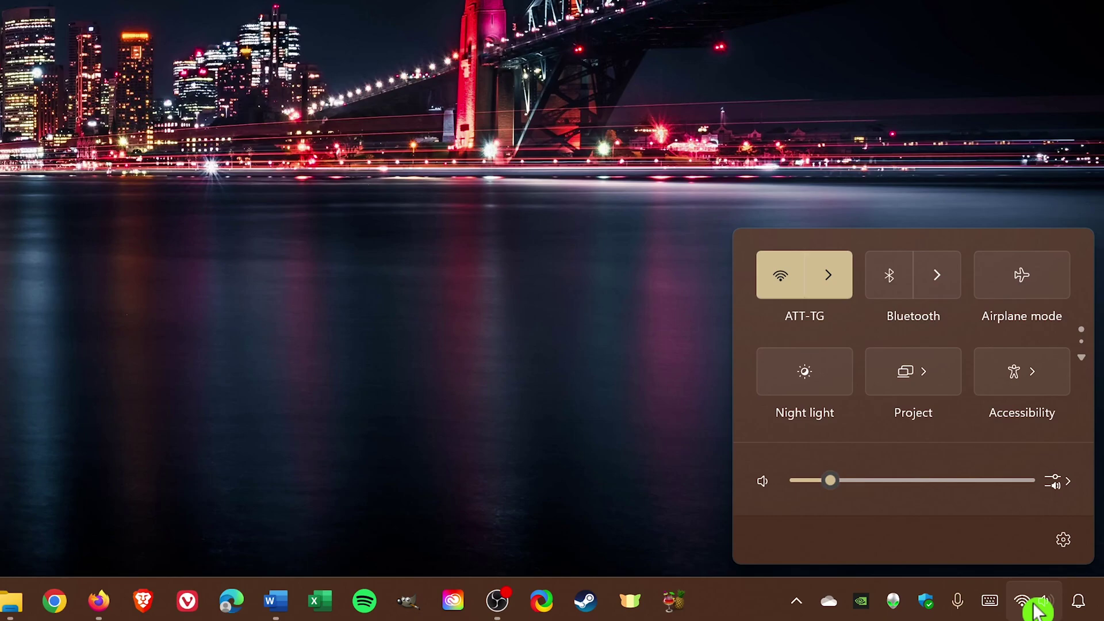
left_click(1023, 278)
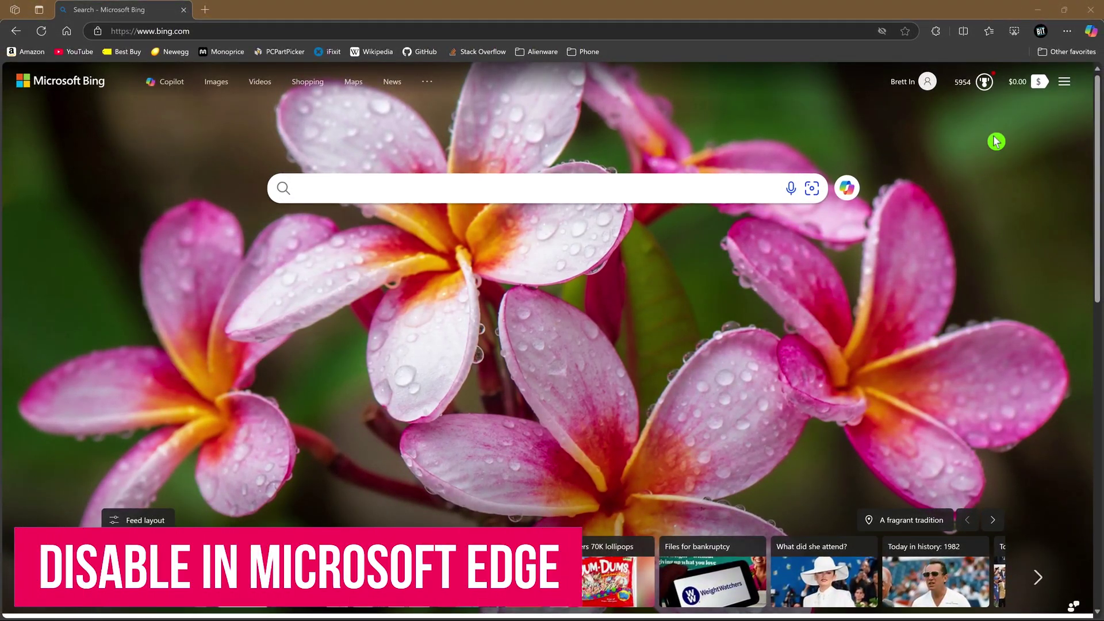
Step: Turn off 'Ask before accessing' in Edge's Location site permission
left_click(1067, 38)
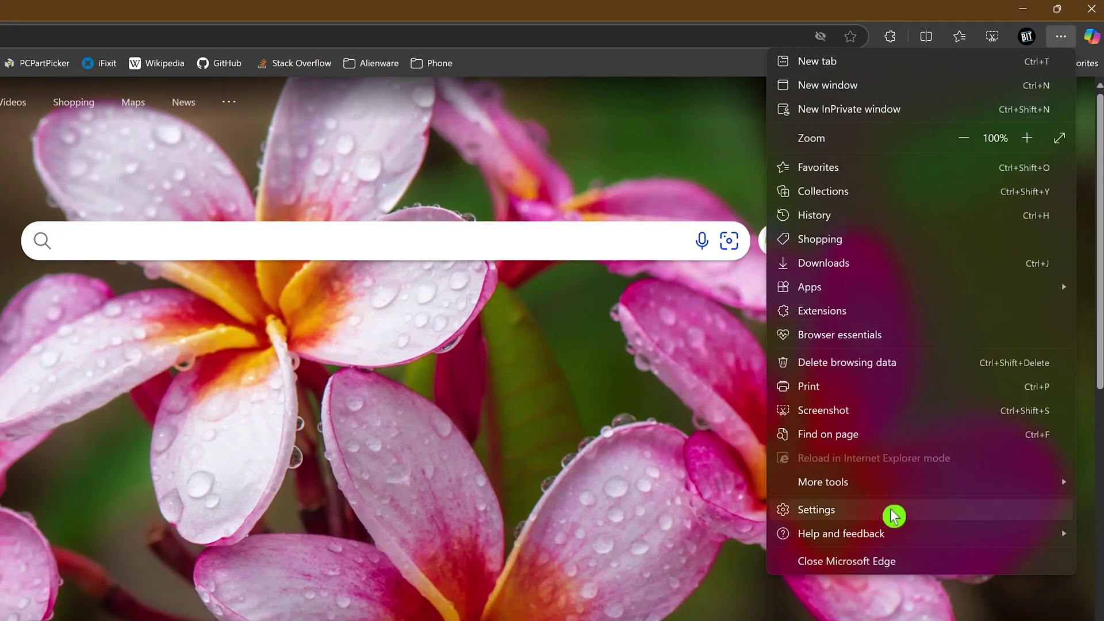
left_click(894, 516)
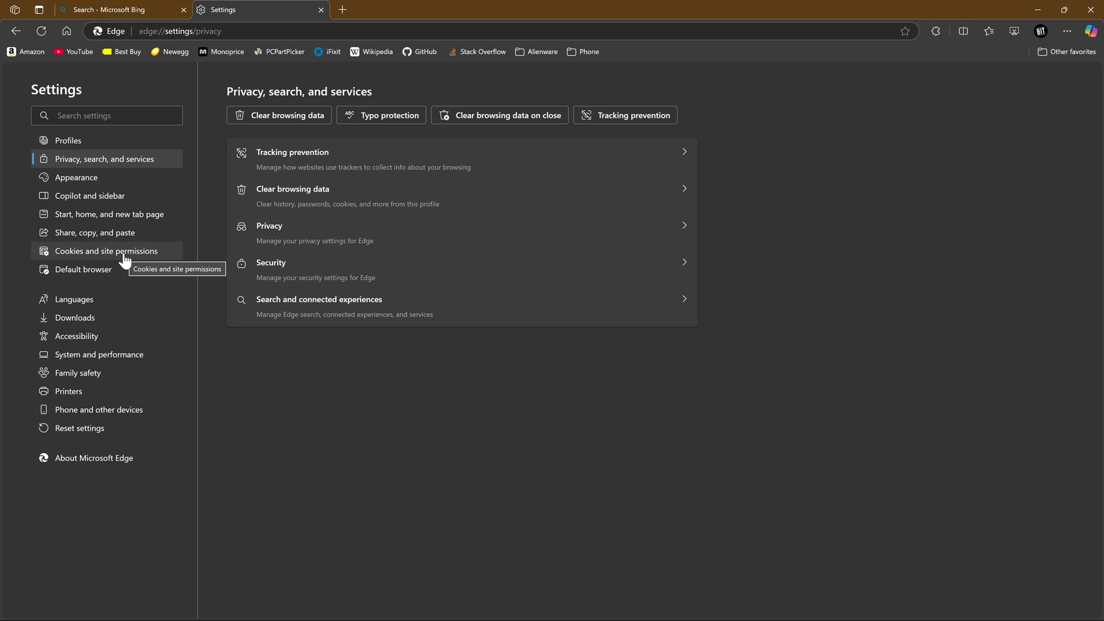
left_click(124, 258)
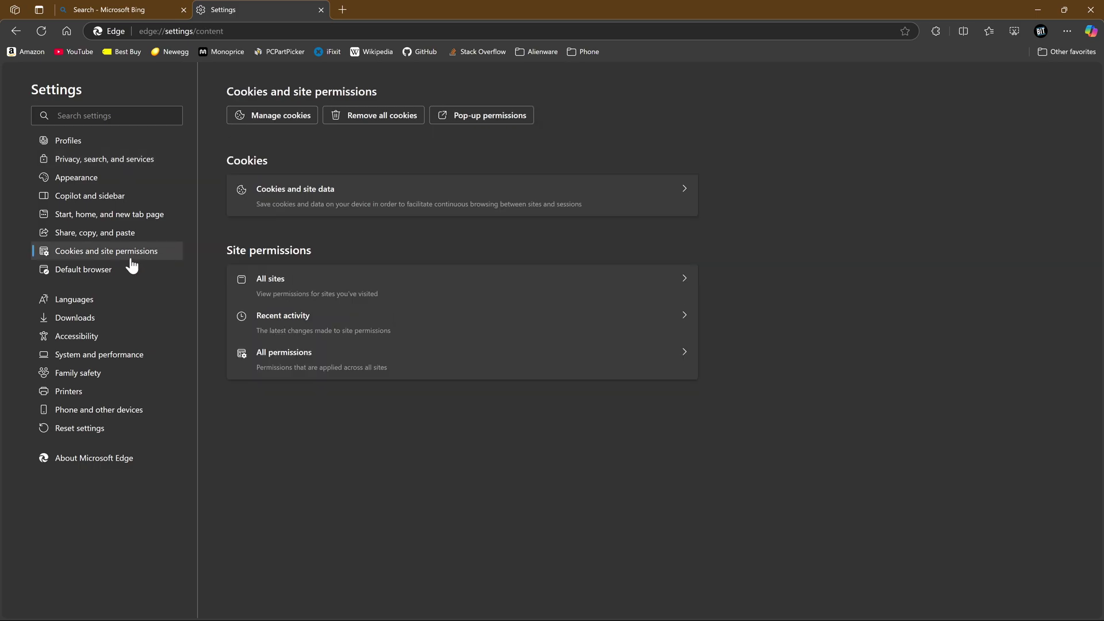
left_click(340, 364)
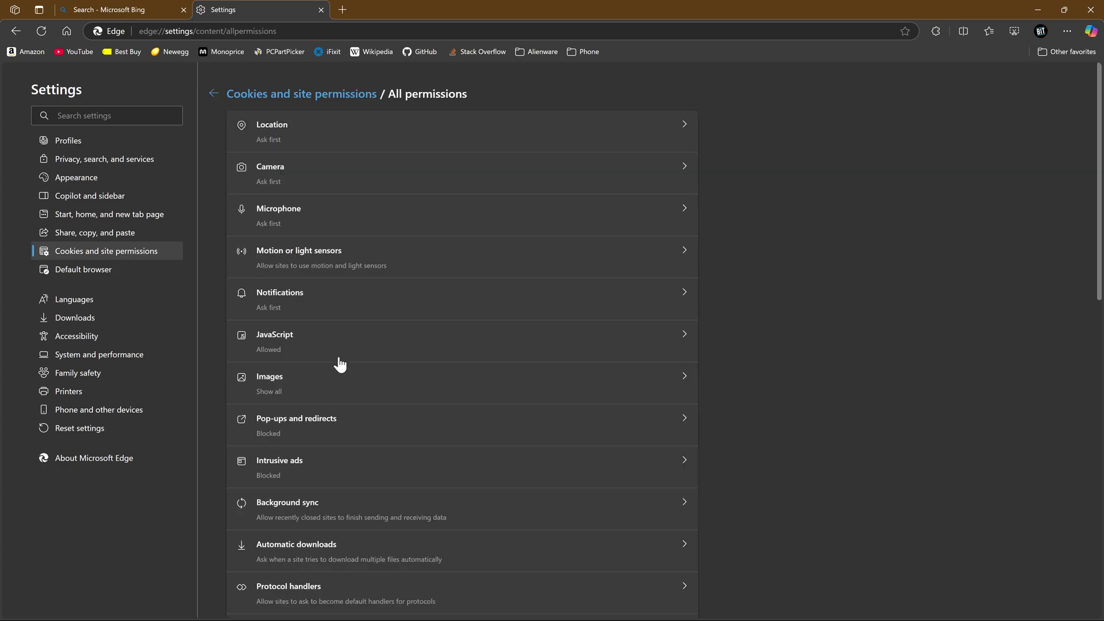
left_click(355, 138)
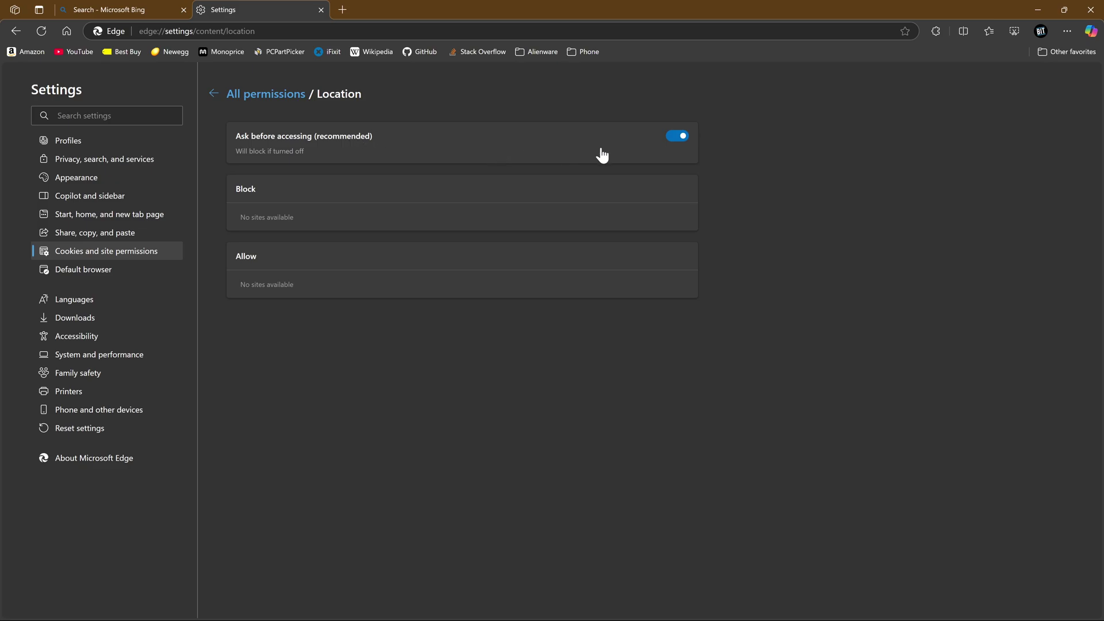
left_click(679, 144)
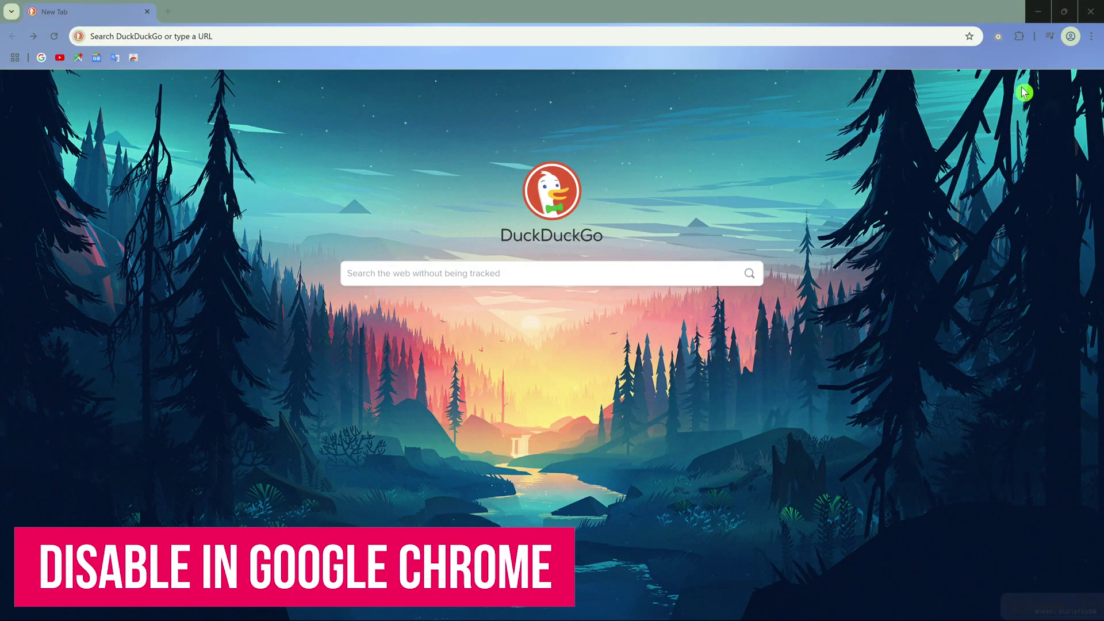
Step: Set Chrome's Location site setting to 'Don't allow sites to see your location'
left_click(1091, 41)
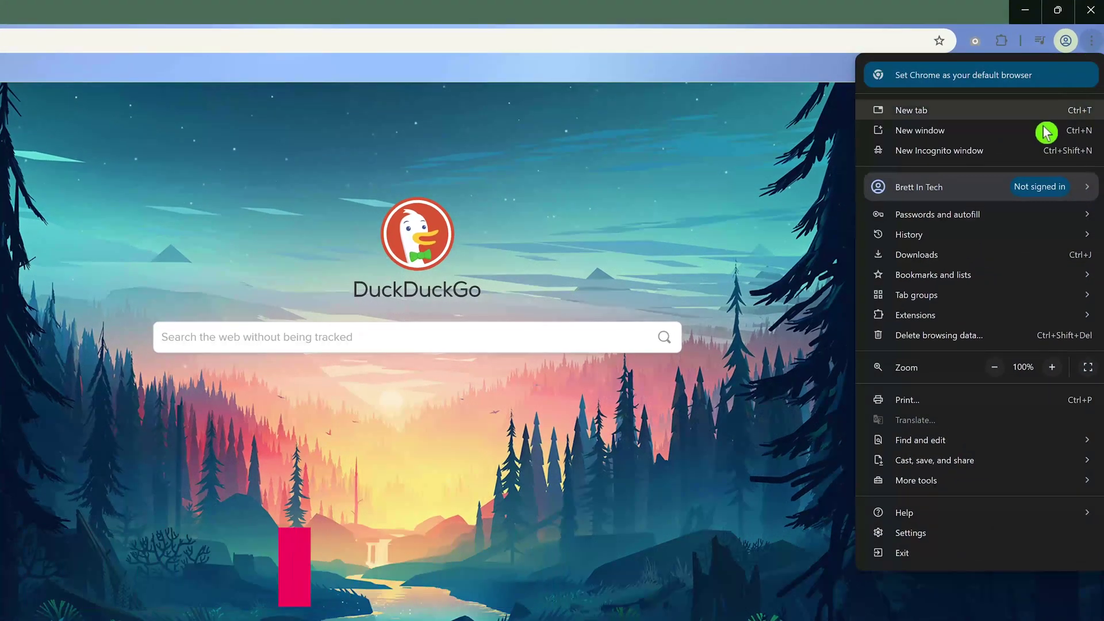
left_click(948, 540)
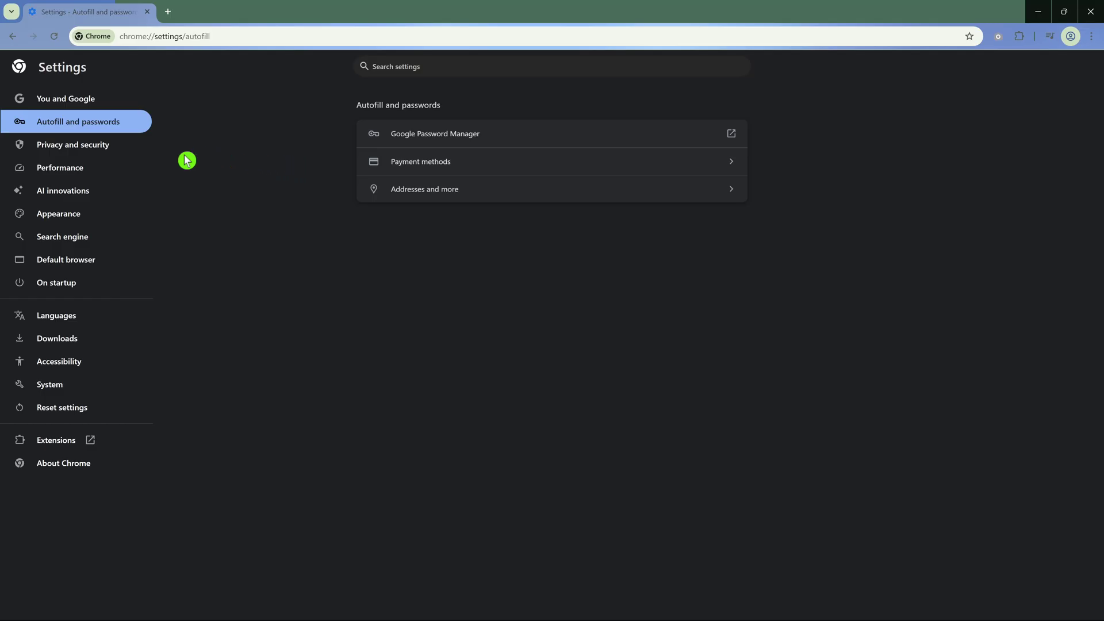
left_click(115, 152)
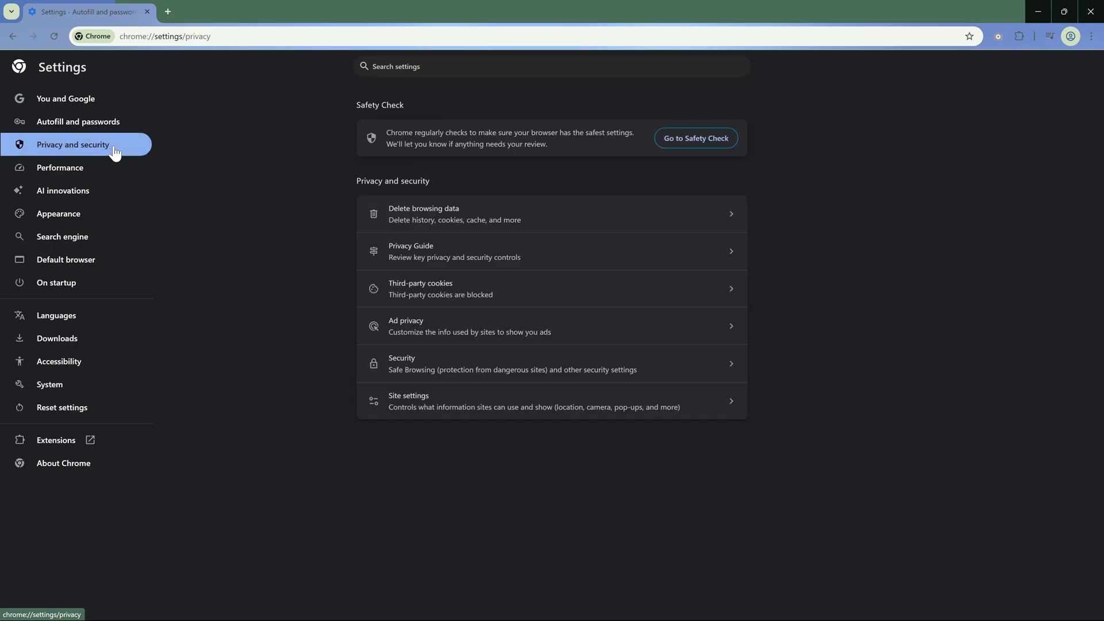
left_click(470, 405)
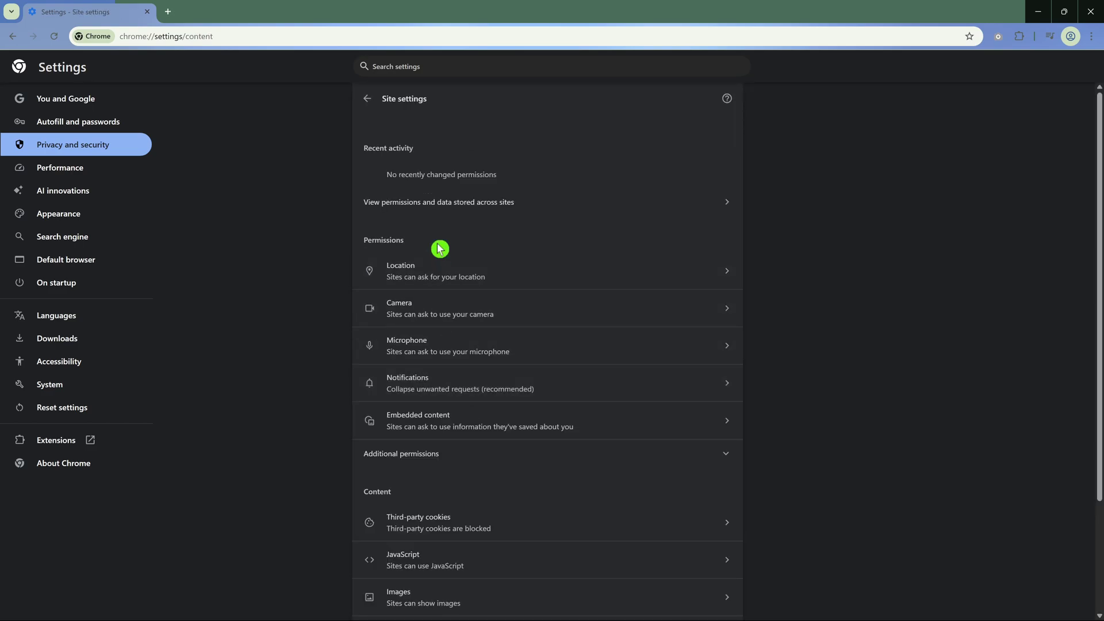
left_click(499, 278)
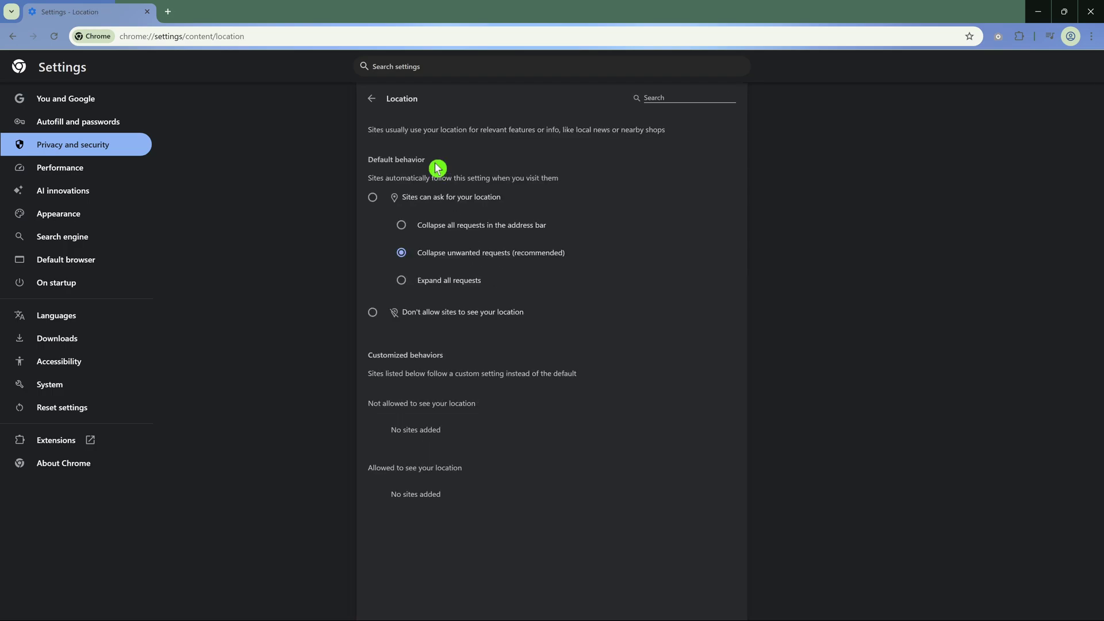
left_click(373, 315)
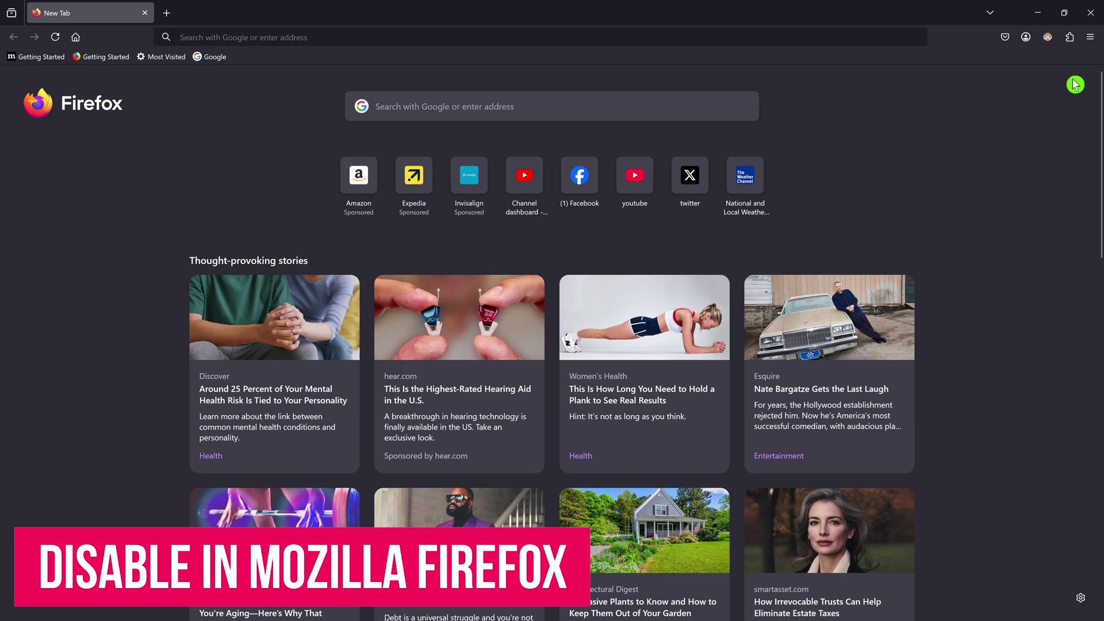
Step: Tick 'Block new requests' in Firefox's Location Permissions settings
left_click(1090, 39)
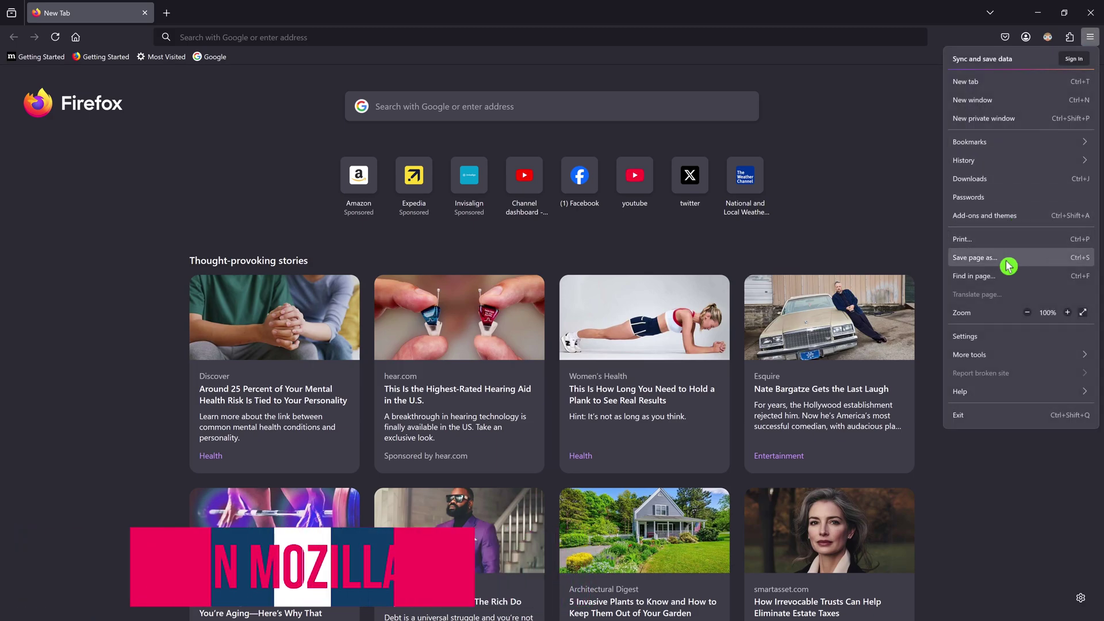
left_click(999, 339)
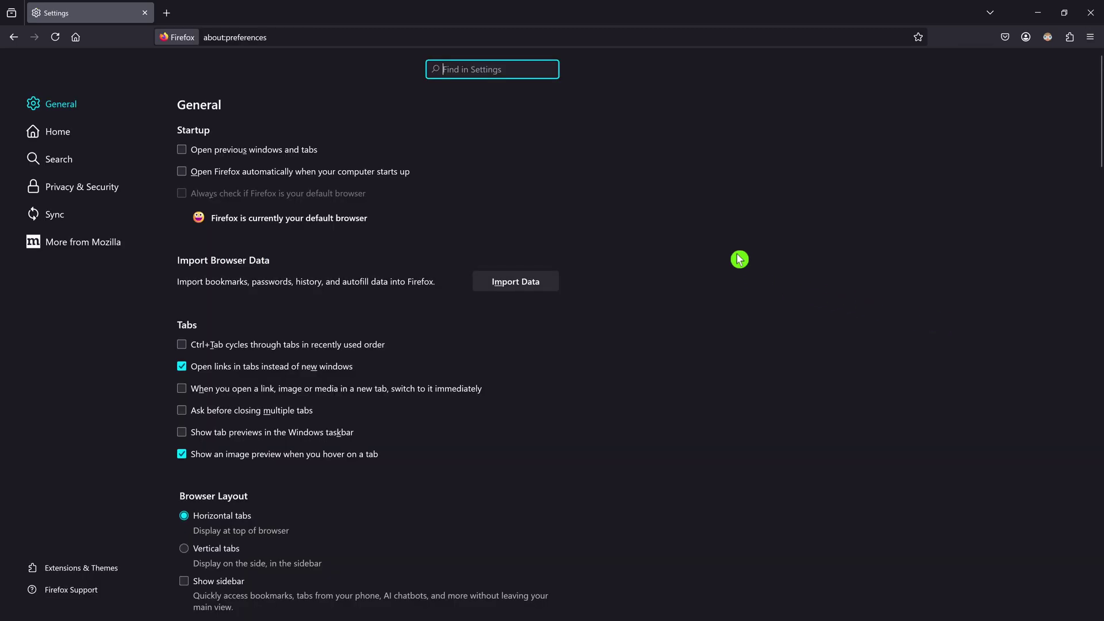
left_click(141, 194)
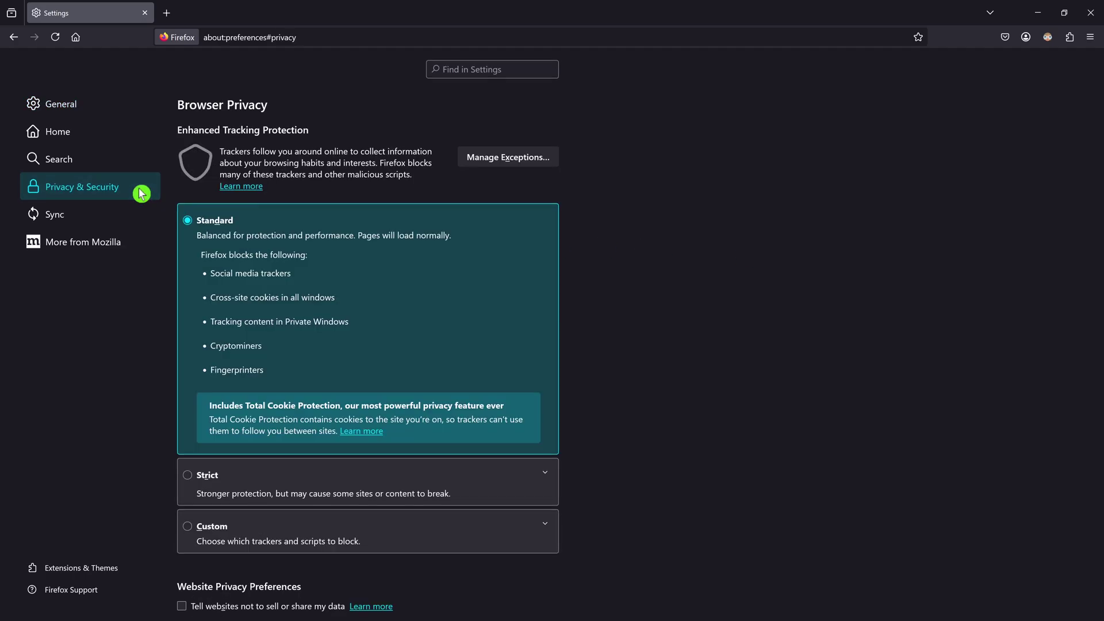
scroll(645, 324, "down", 12)
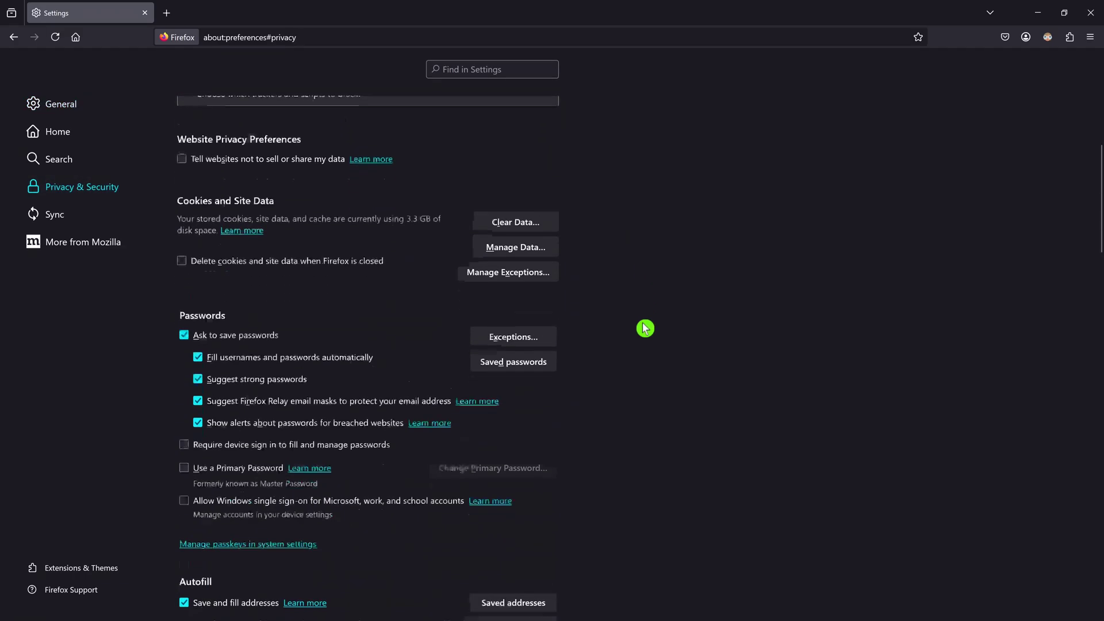
scroll(645, 327, "down", 6)
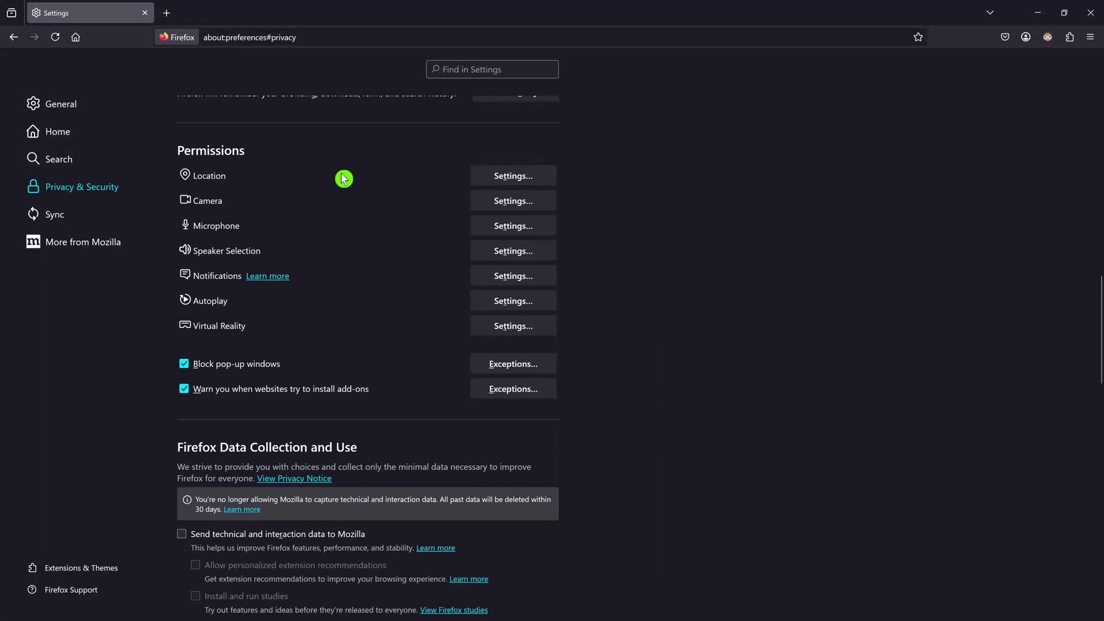
left_click(520, 177)
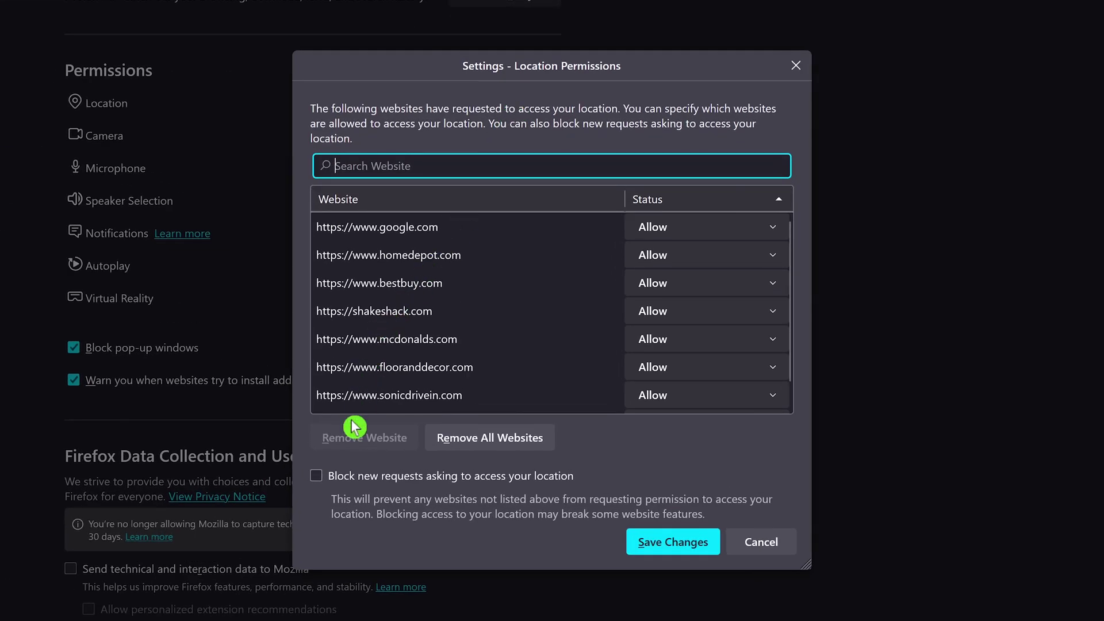
left_click(317, 476)
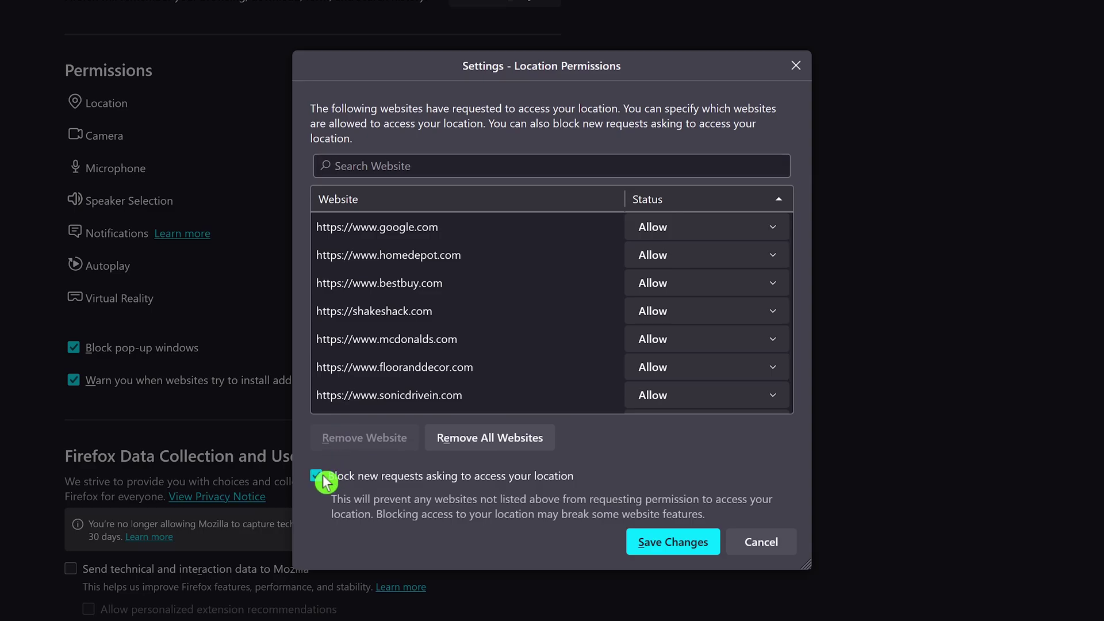